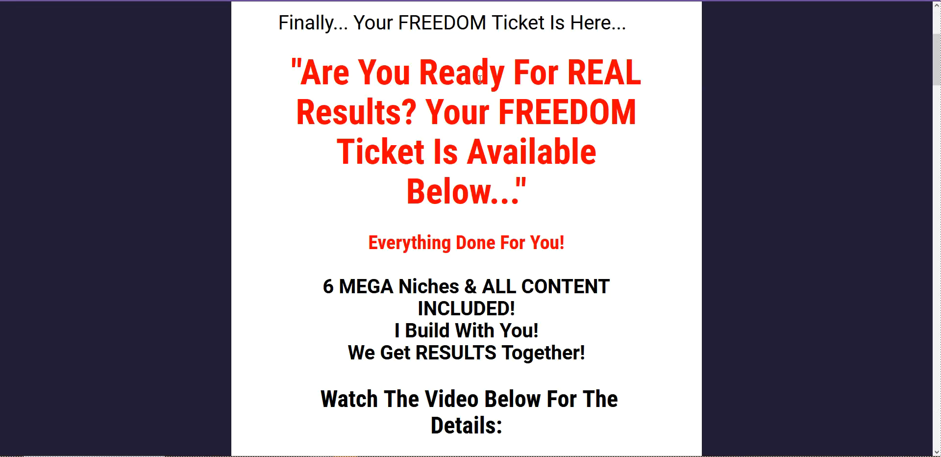
scroll(512, 135, down, 1)
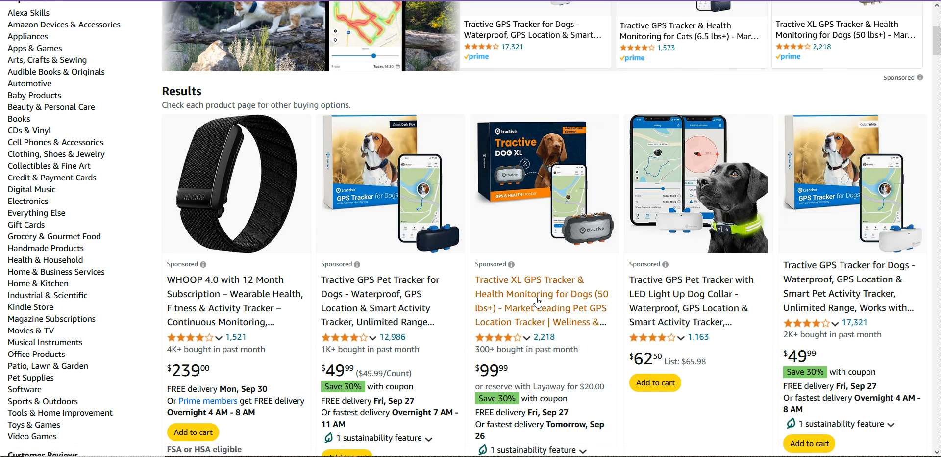
Browse the Amazon results for pet GPS and activity trackers, checking their prices, ratings and recent purchases.
scroll(532, 302, down, 1)
scroll(558, 240, down, 3)
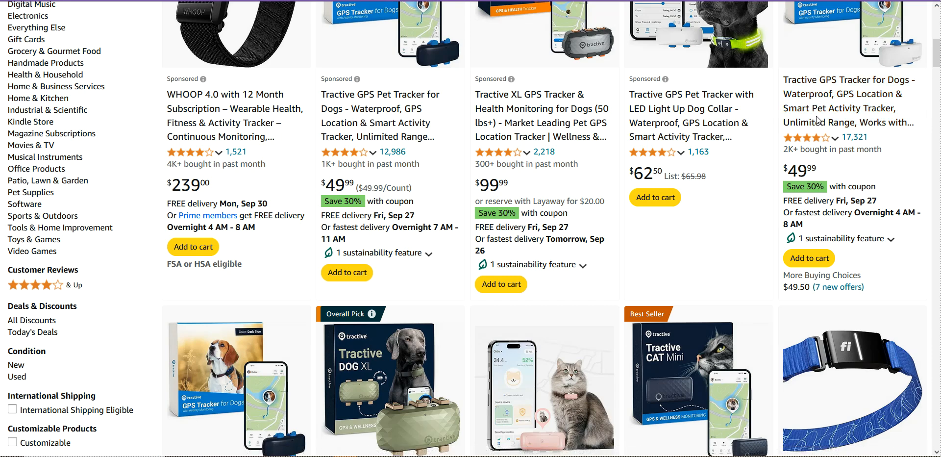
scroll(545, 242, down, 3)
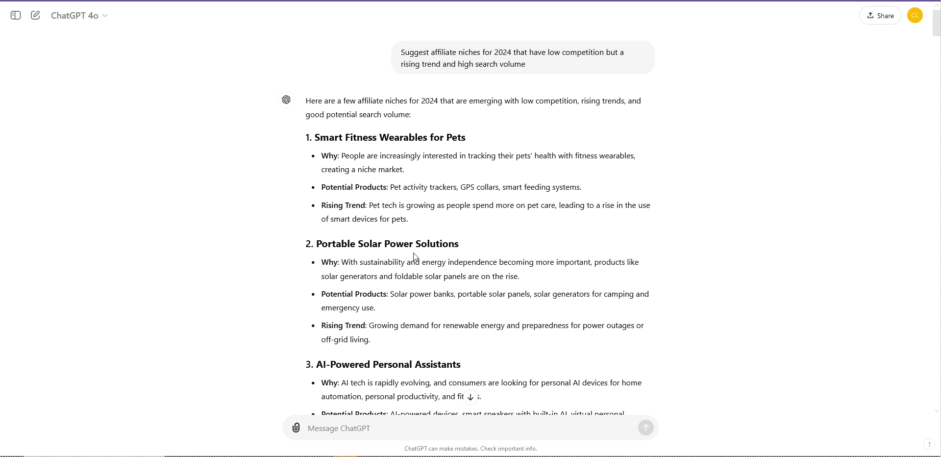
Switch to ChatGPT and read the suggested 2024 affiliate niches from portable solar power through smart water filtration systems.
scroll(411, 298, down, 4)
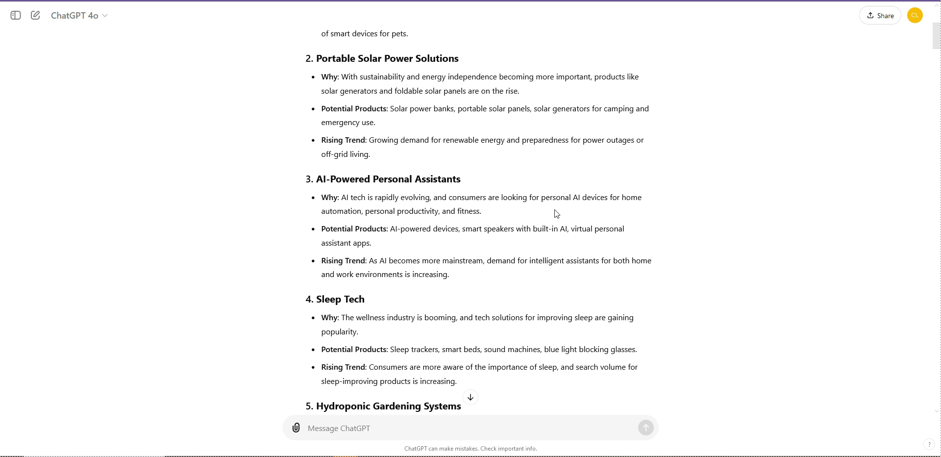
scroll(548, 240, down, 2)
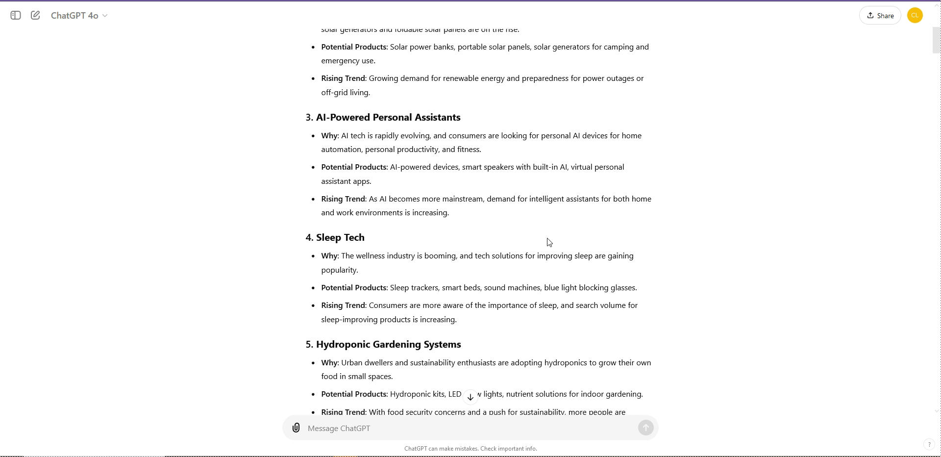
scroll(615, 269, down, 2)
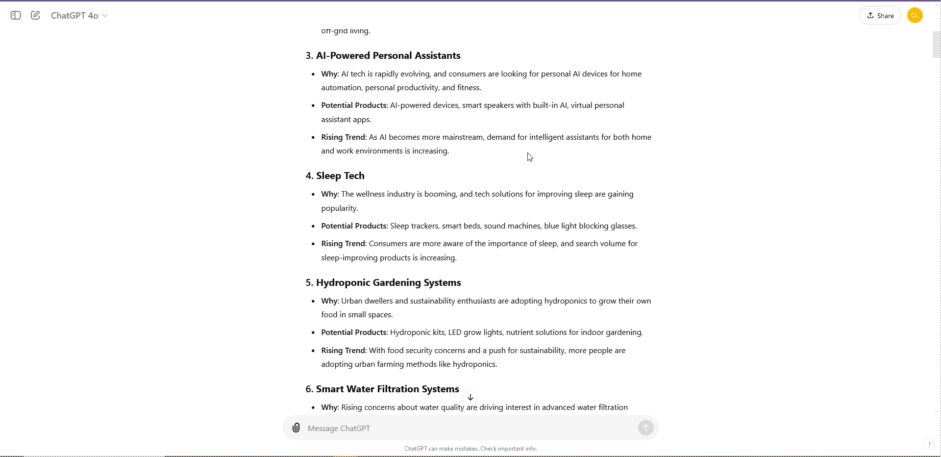
scroll(515, 259, down, 2)
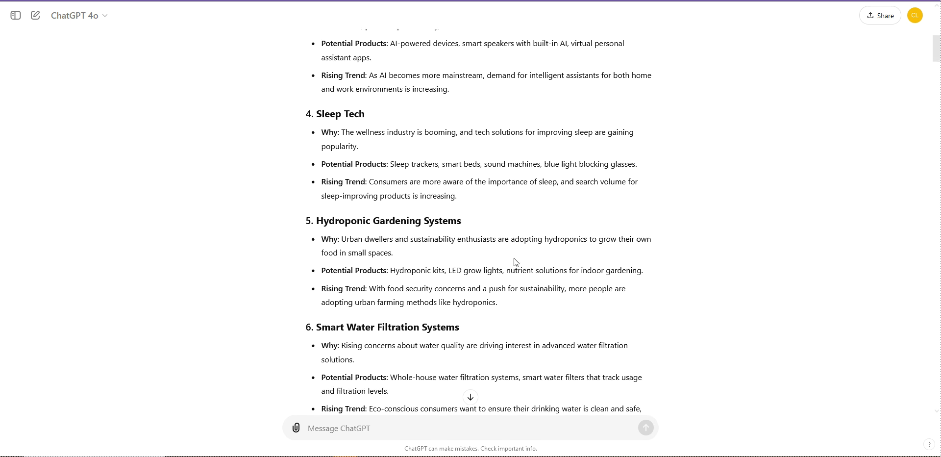
scroll(514, 261, down, 1)
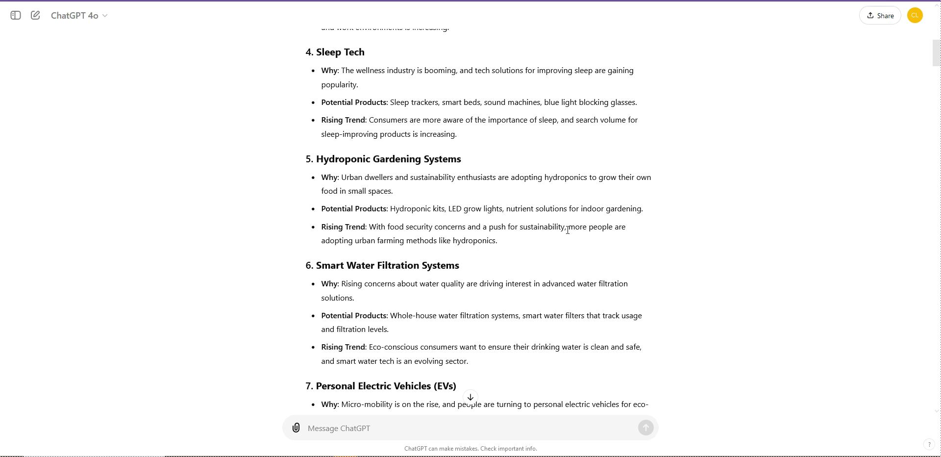
scroll(568, 229, down, 4)
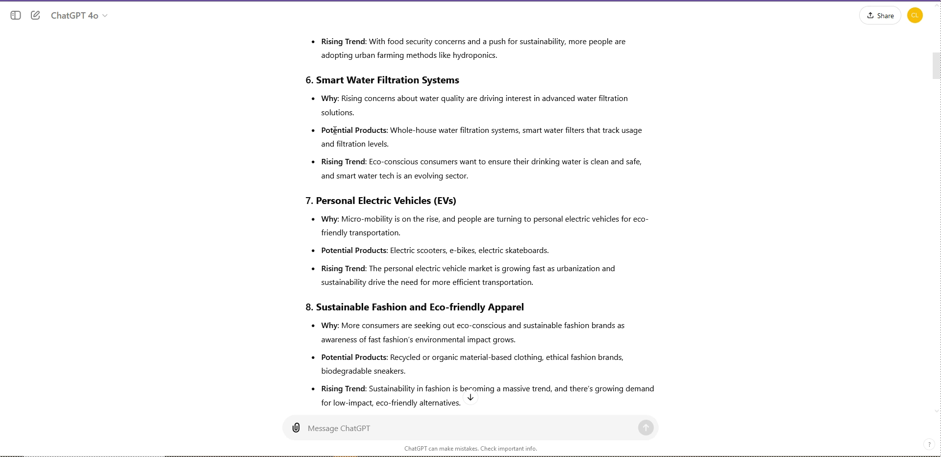
Switch to Amazon and review the results for whole-house water filtration systems, comparing prices, ratings and recent purchases.
click(11, 177)
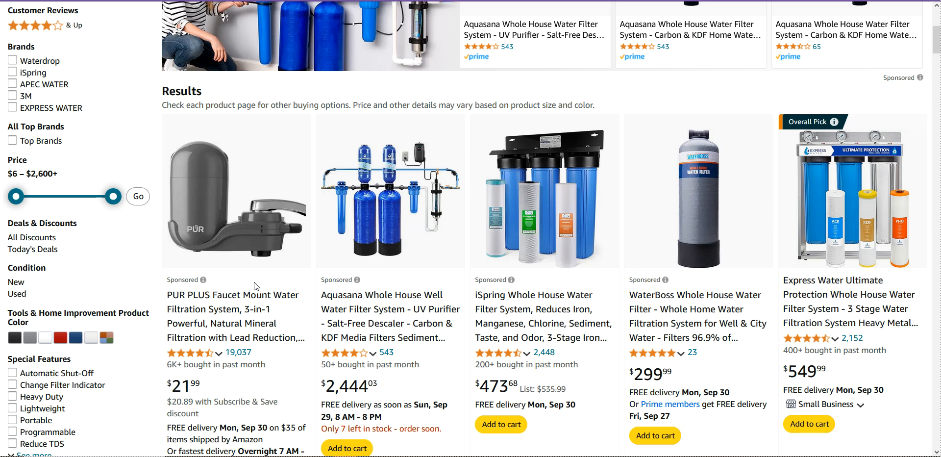
scroll(281, 270, down, 1)
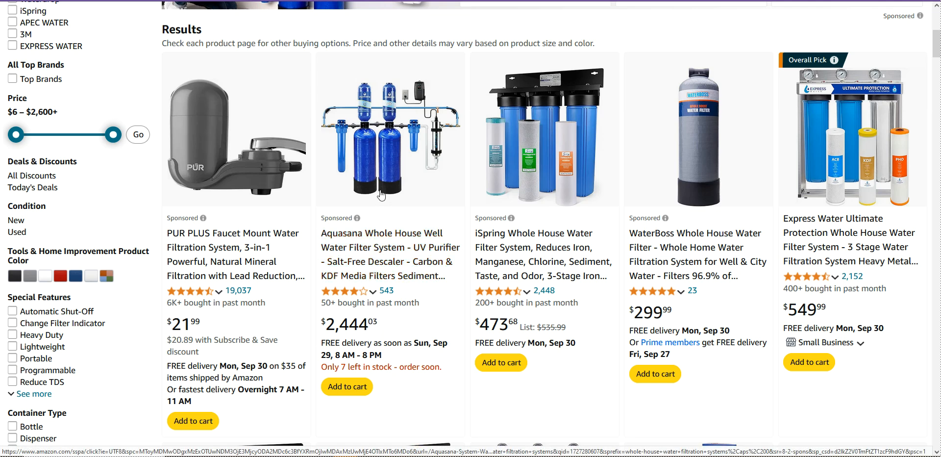
scroll(544, 180, down, 5)
scroll(544, 182, down, 2)
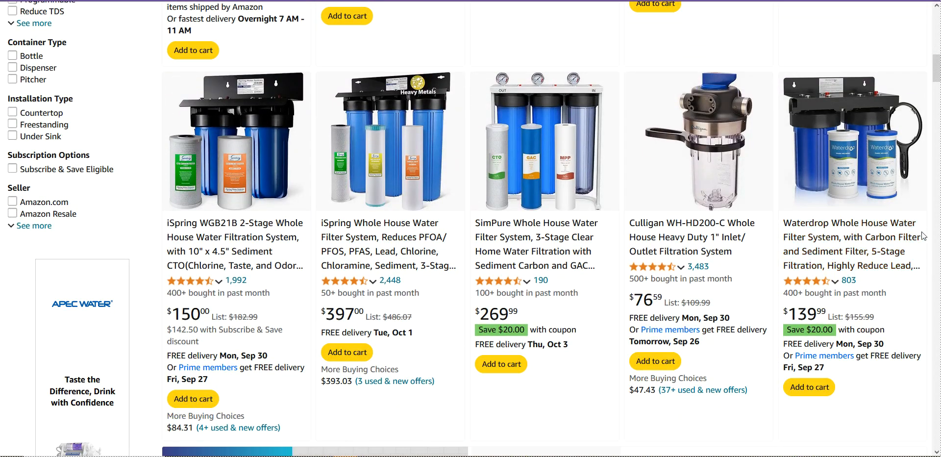
scroll(824, 236, down, 1)
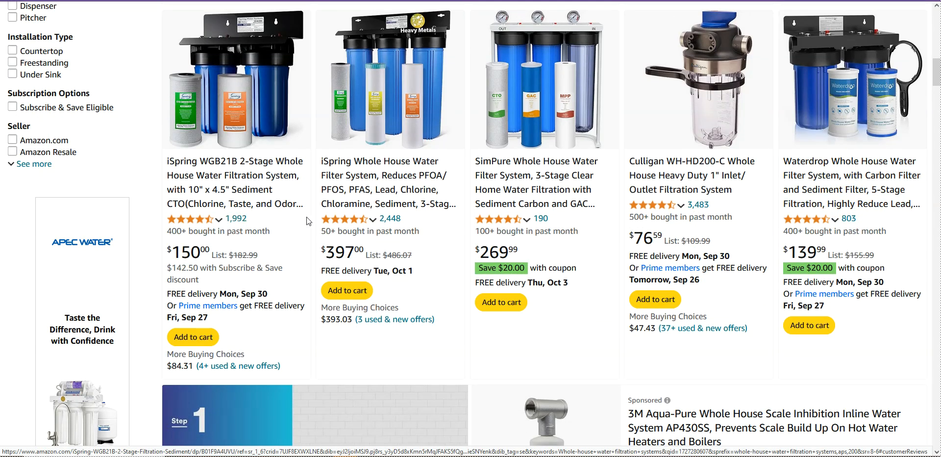
scroll(541, 216, down, 5)
scroll(540, 216, down, 4)
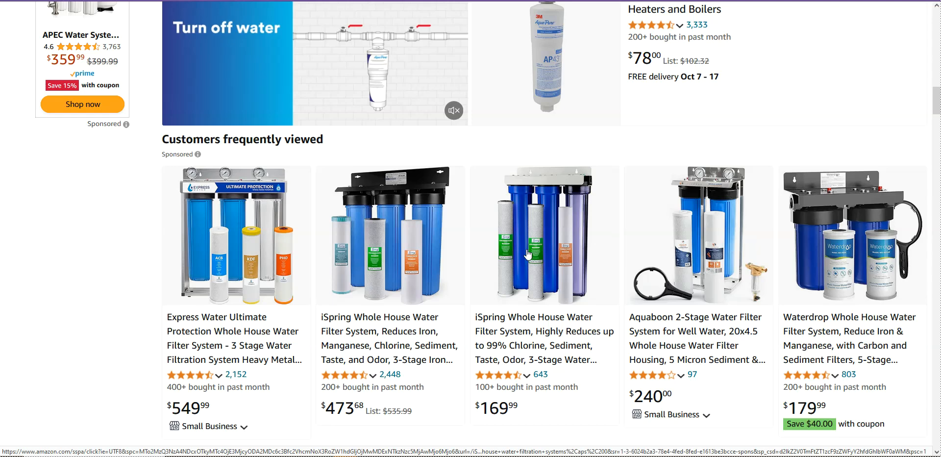
scroll(263, 77, up, 4)
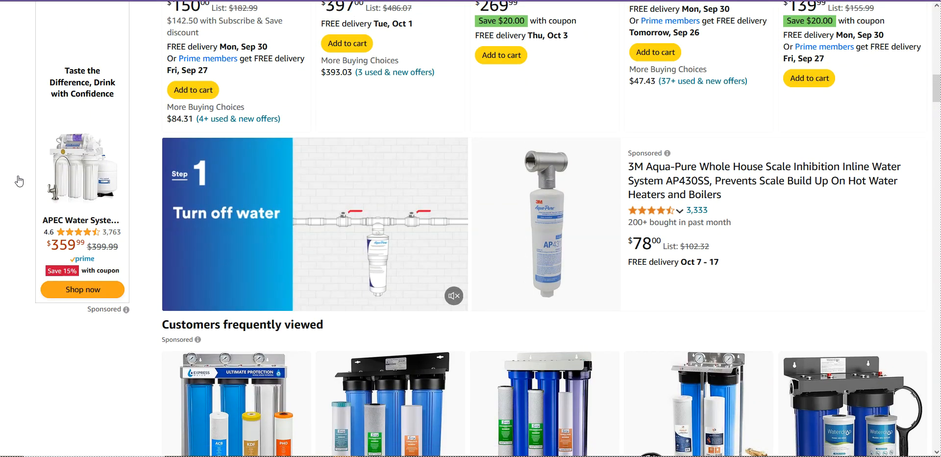
Return to ChatGPT and read the remaining niche suggestions, from personal electric vehicles to mental wellness apps and devices.
key(ctrl+Tab)
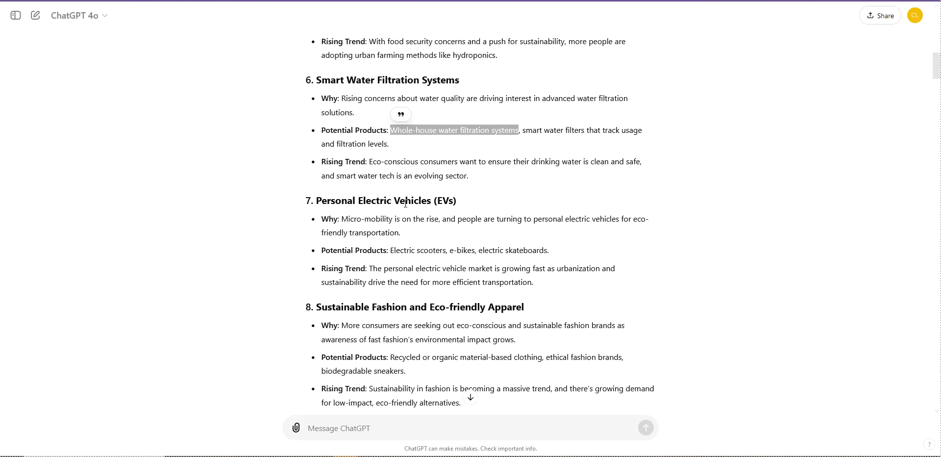
scroll(431, 215, down, 1)
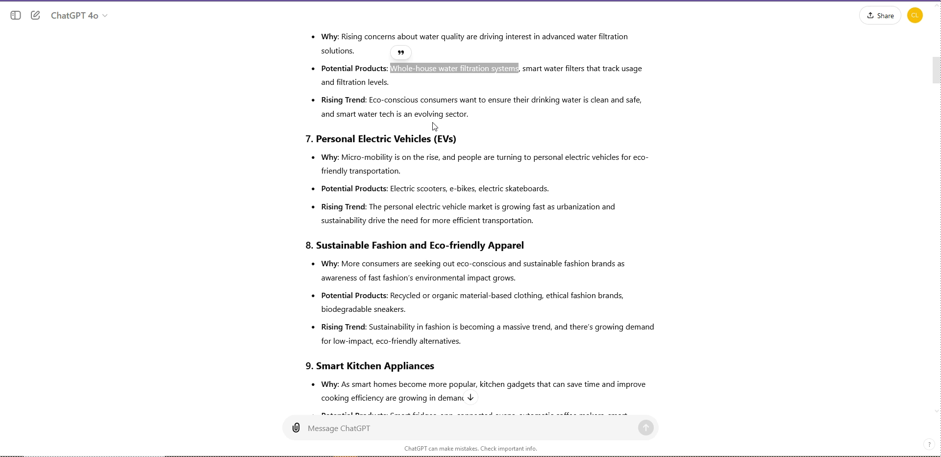
scroll(437, 204, down, 1)
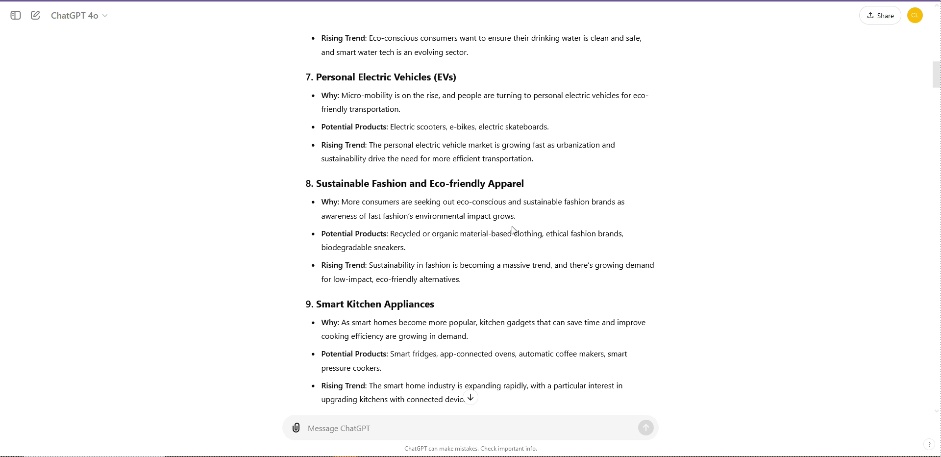
scroll(500, 241, down, 3)
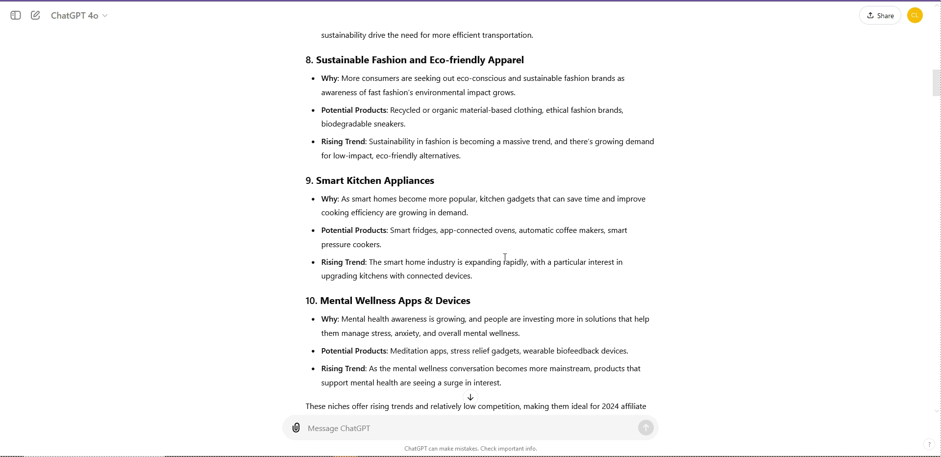
scroll(486, 257, down, 1)
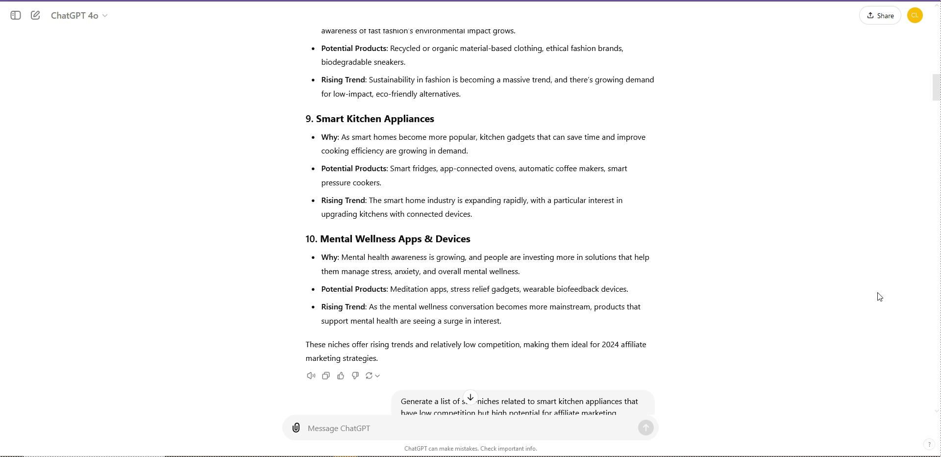
Review the original affiliate niche prompt, the smart kitchen appliances suggestion and the follow-up prompt asking for its sub-niches.
scroll(878, 297, up, 20)
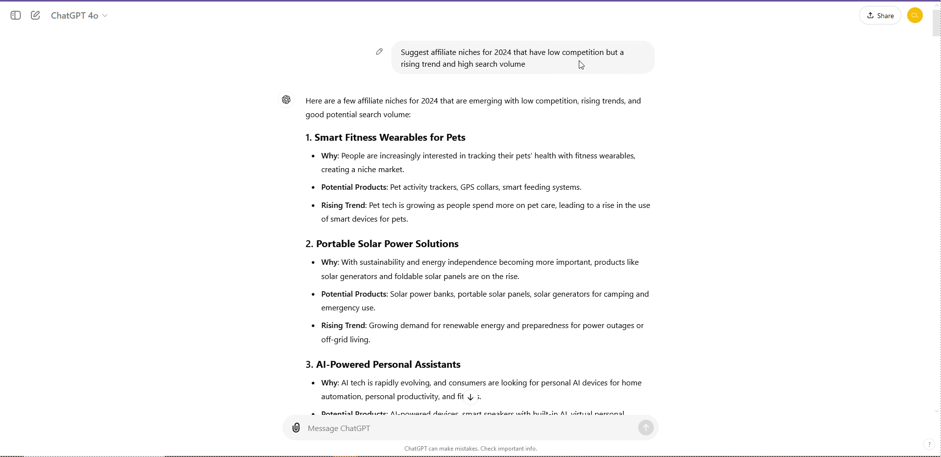
scroll(572, 79, down, 4)
scroll(572, 97, down, 15)
scroll(497, 141, down, 7)
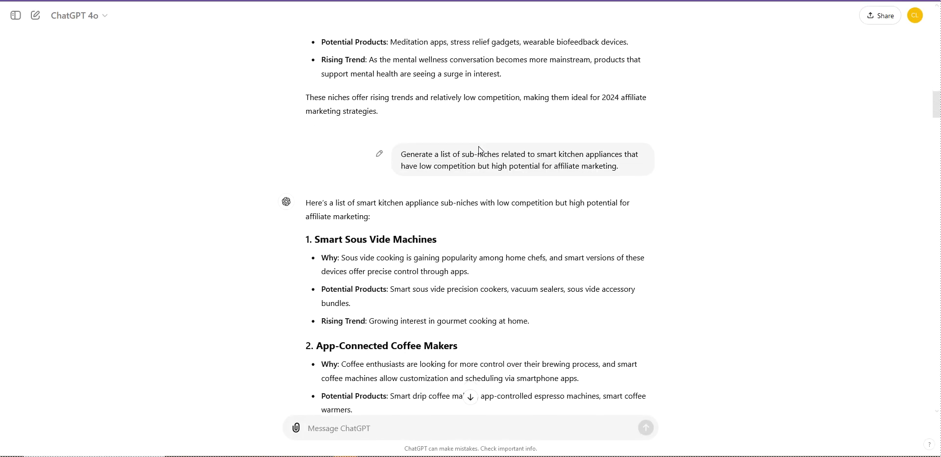
scroll(436, 164, down, 1)
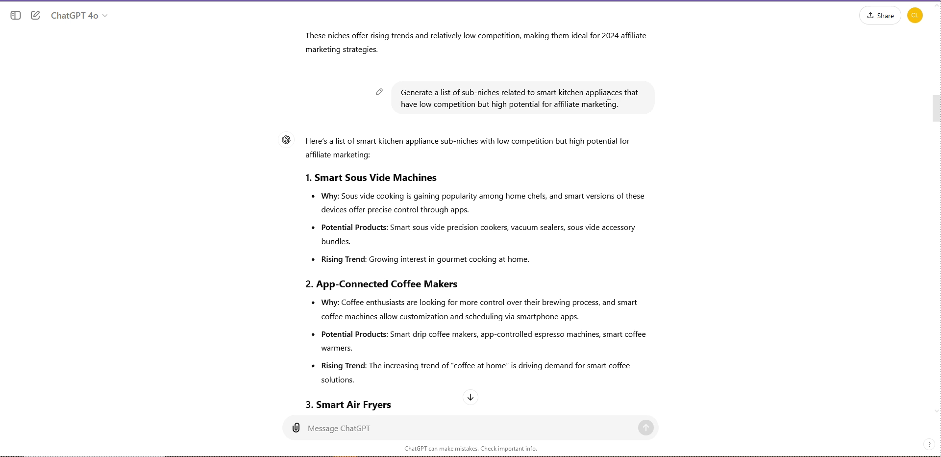
scroll(598, 97, up, 6)
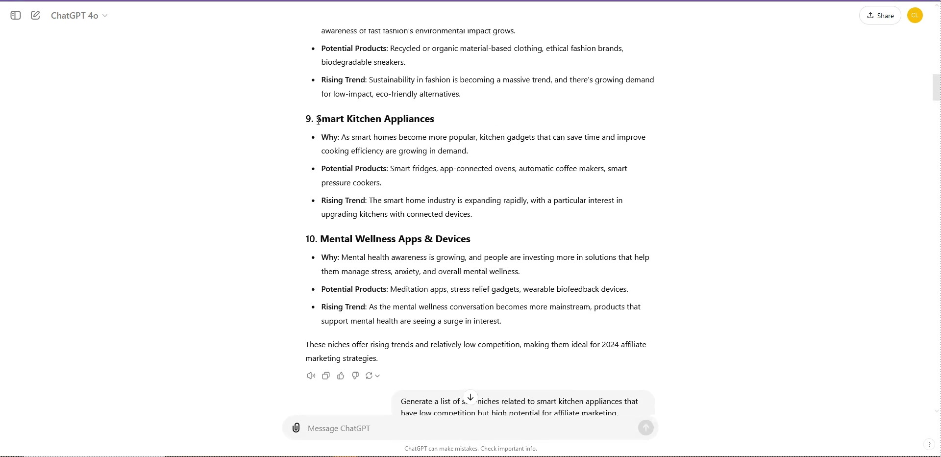
scroll(432, 147, down, 4)
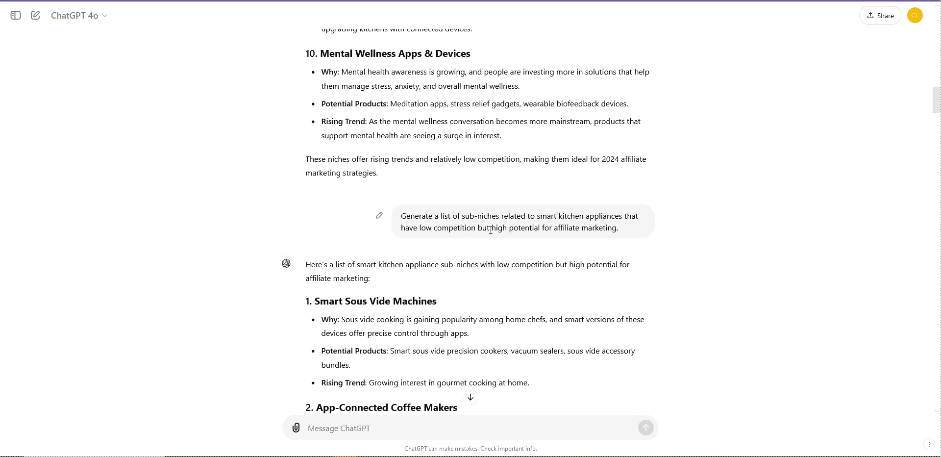
scroll(472, 236, down, 3)
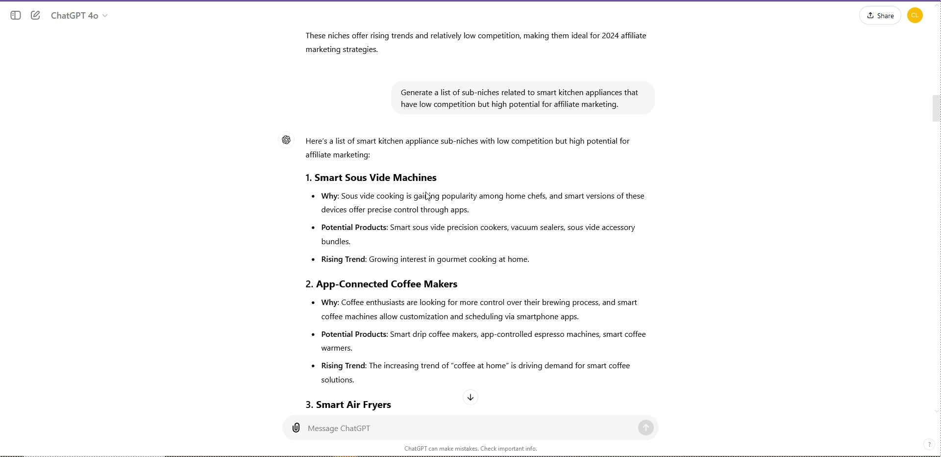
Read through the list of smart kitchen appliance sub-niches down to smart fryers and the closing summary.
scroll(390, 167, down, 3)
scroll(444, 171, down, 6)
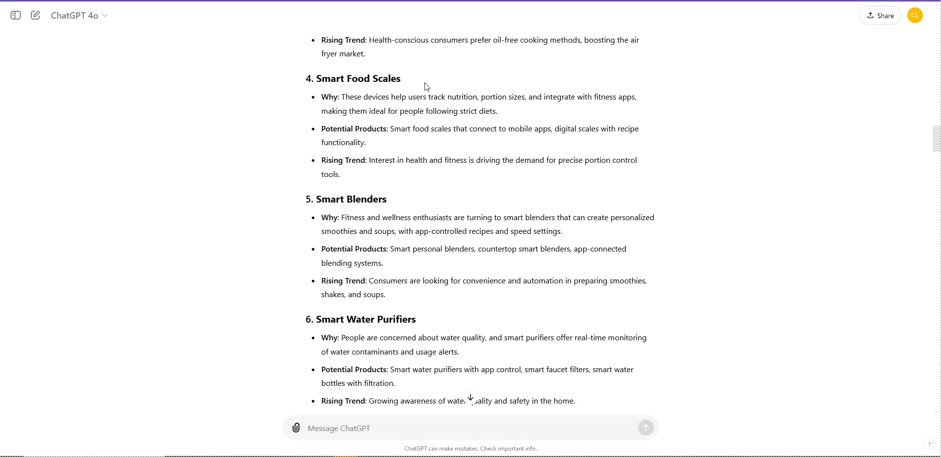
scroll(422, 104, down, 2)
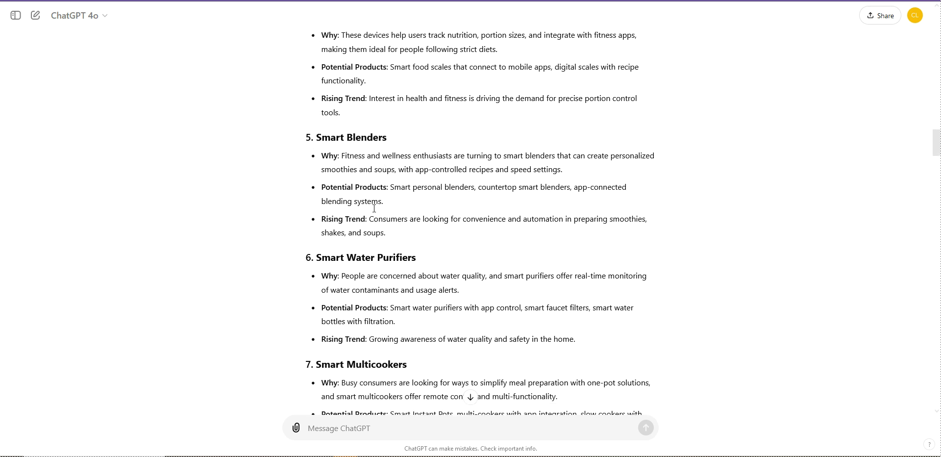
scroll(380, 210, down, 2)
scroll(401, 205, down, 4)
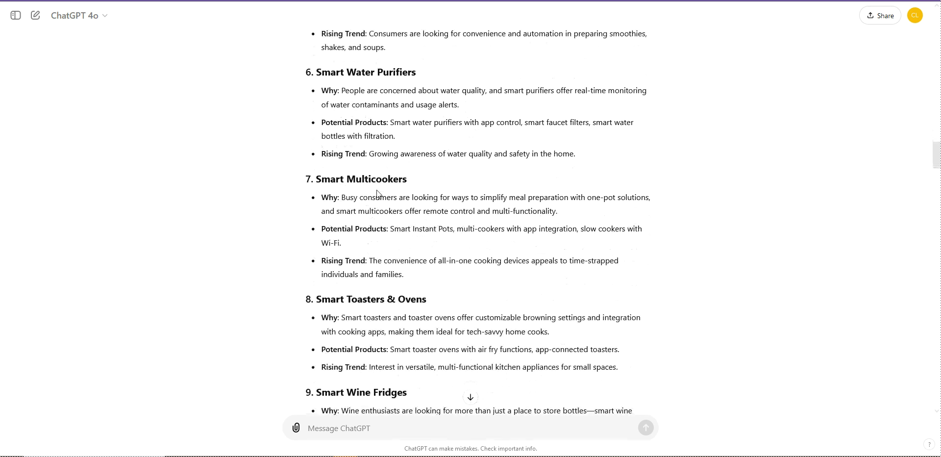
scroll(358, 244, down, 1)
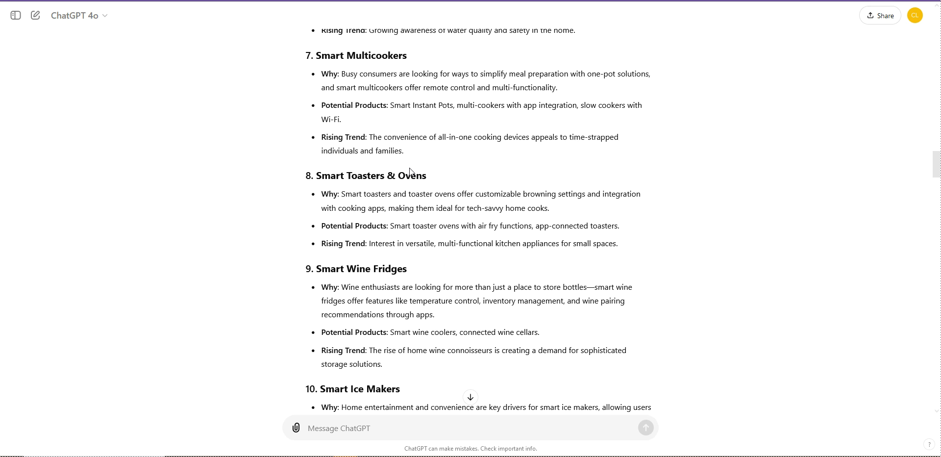
scroll(410, 169, down, 5)
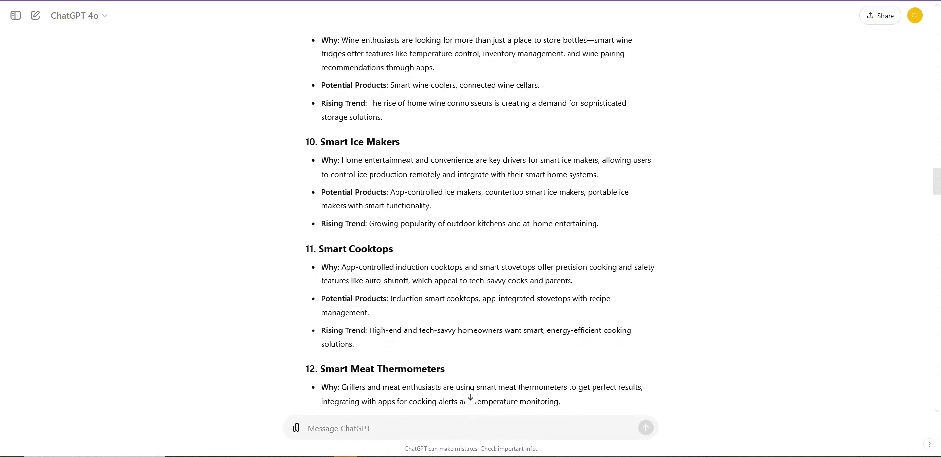
scroll(396, 196, down, 1)
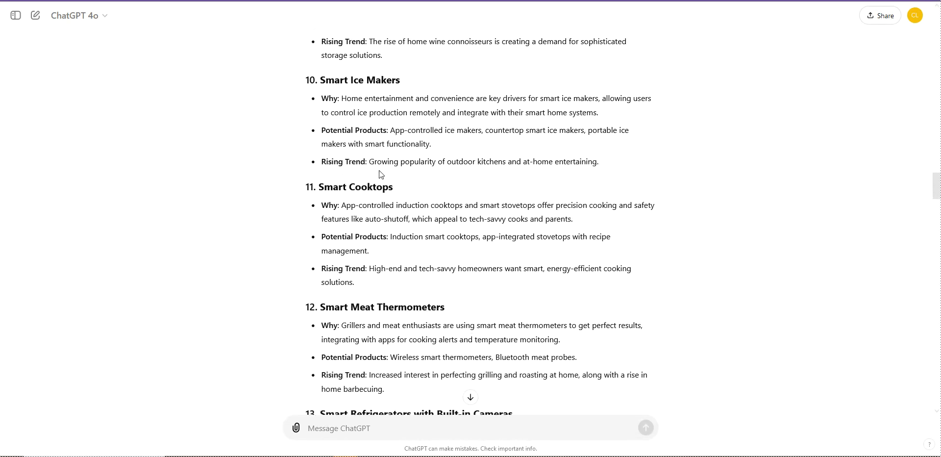
scroll(387, 179, down, 2)
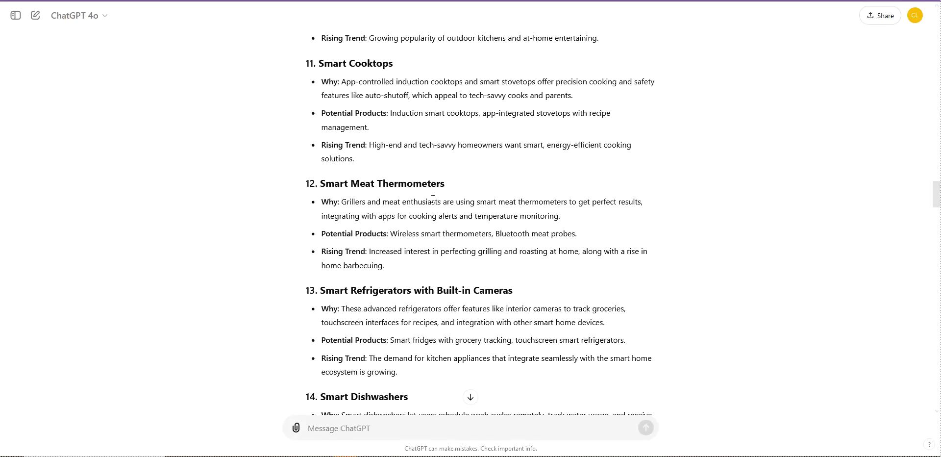
scroll(433, 199, down, 2)
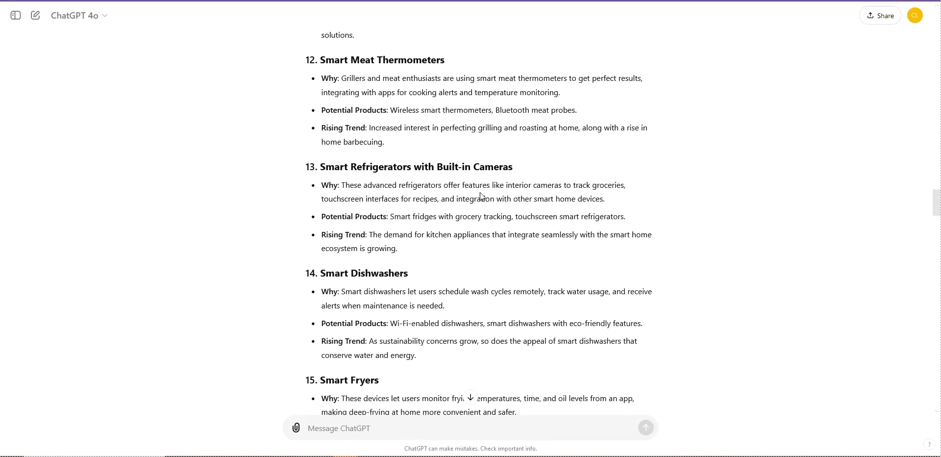
scroll(481, 193, down, 3)
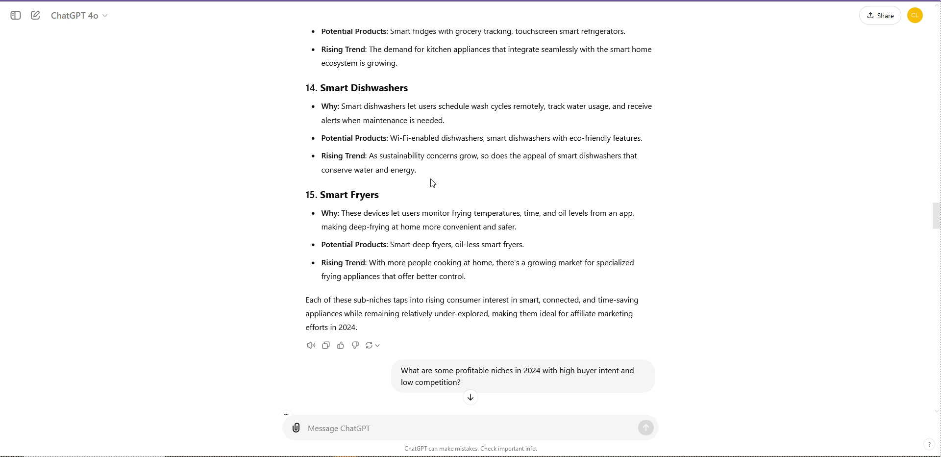
Read the profitable 2024 niches with high buyer intent, from portable EV chargers to noise-cancelling sleep headphones.
scroll(472, 142, down, 5)
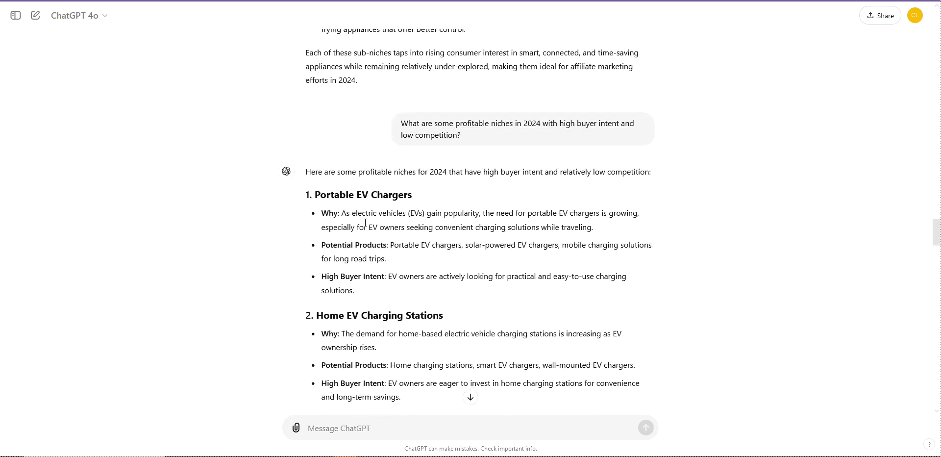
scroll(437, 186, down, 1)
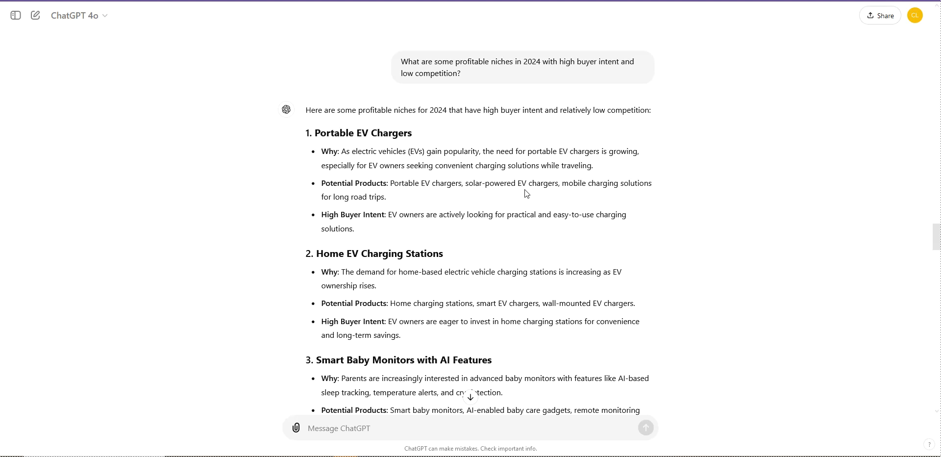
scroll(531, 191, down, 1)
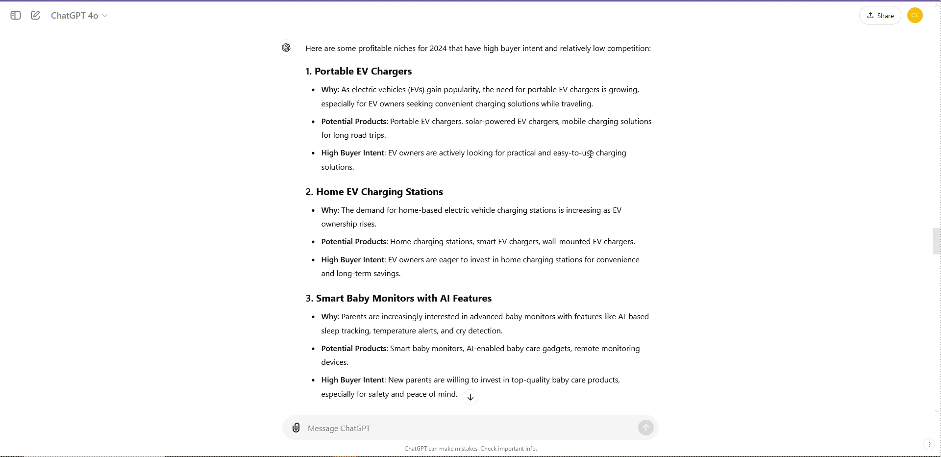
scroll(590, 154, down, 2)
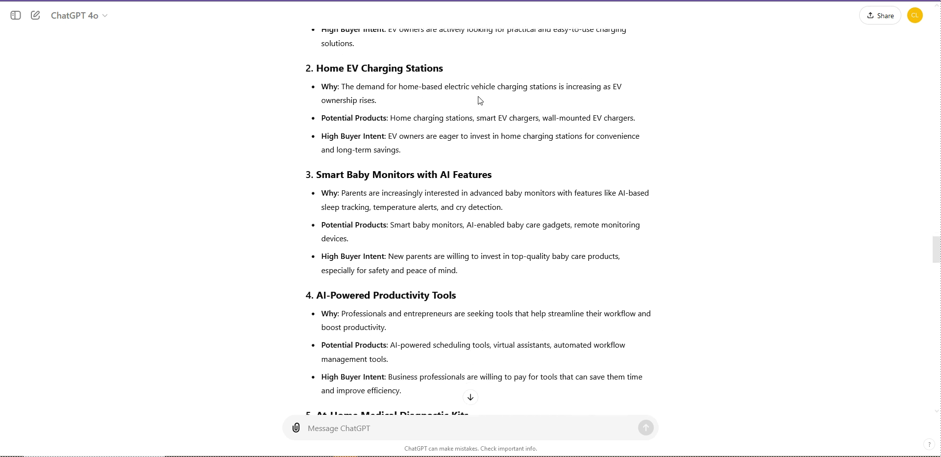
scroll(485, 108, down, 1)
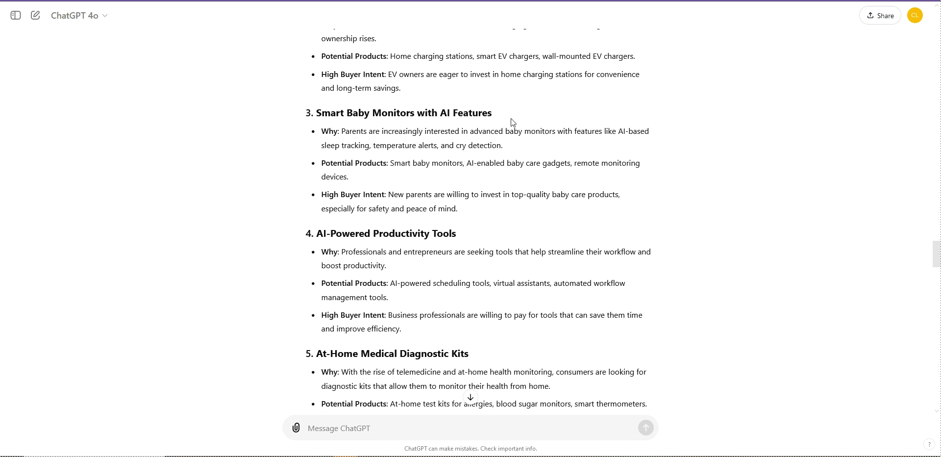
scroll(511, 119, down, 2)
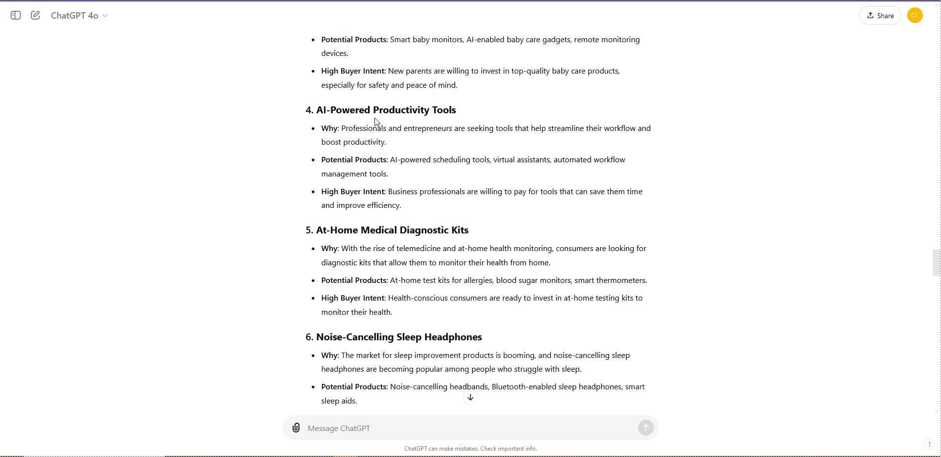
scroll(463, 120, down, 2)
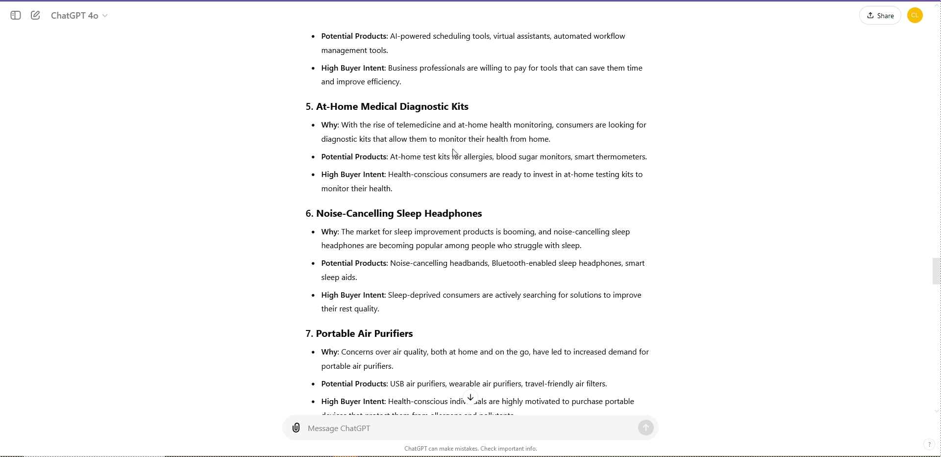
scroll(475, 225, down, 1)
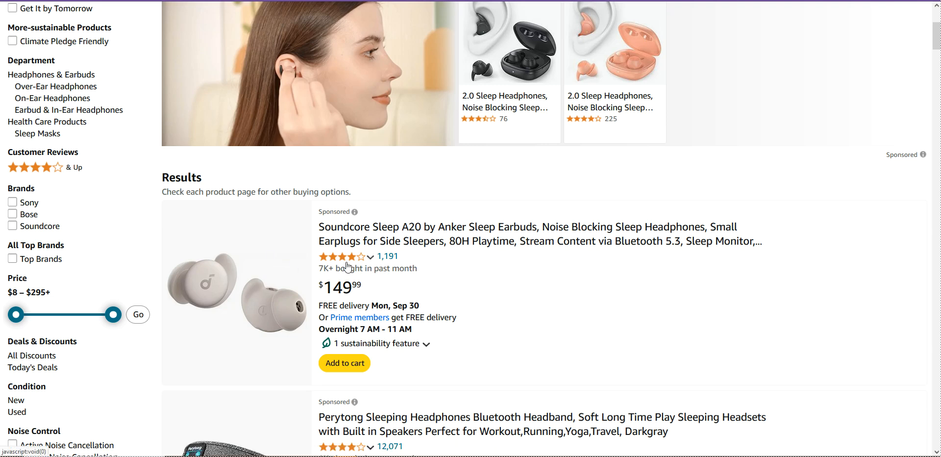
Switch to Amazon to review the noise-cancelling sleep headphones results, then check that niche's keyword difficulty and search volume in the keyword research tool.
mouse_move(345, 256)
scroll(505, 272, down, 4)
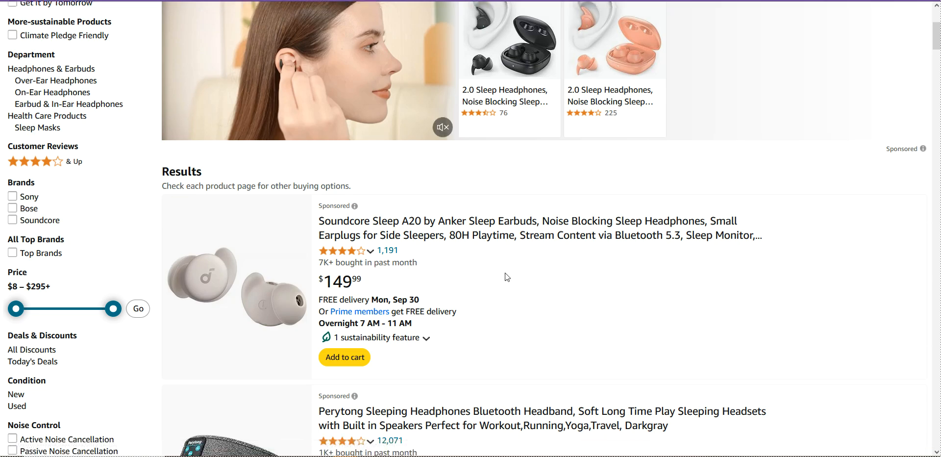
scroll(567, 243, down, 8)
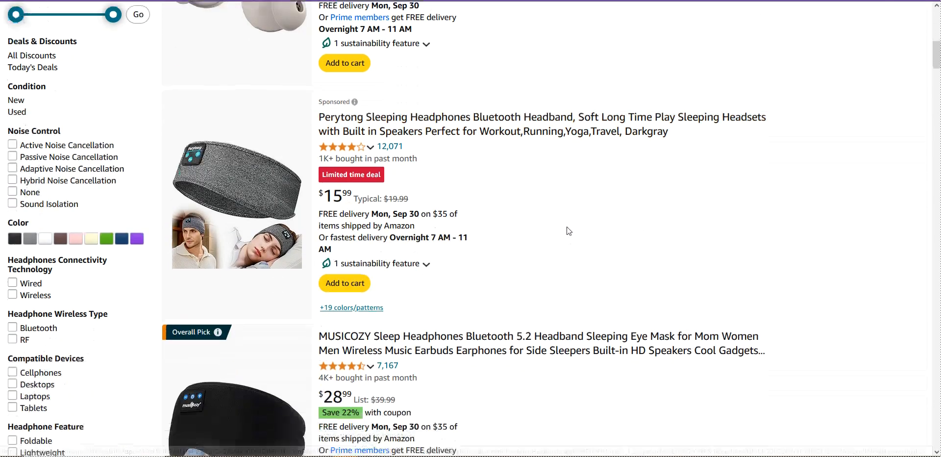
scroll(461, 249, down, 16)
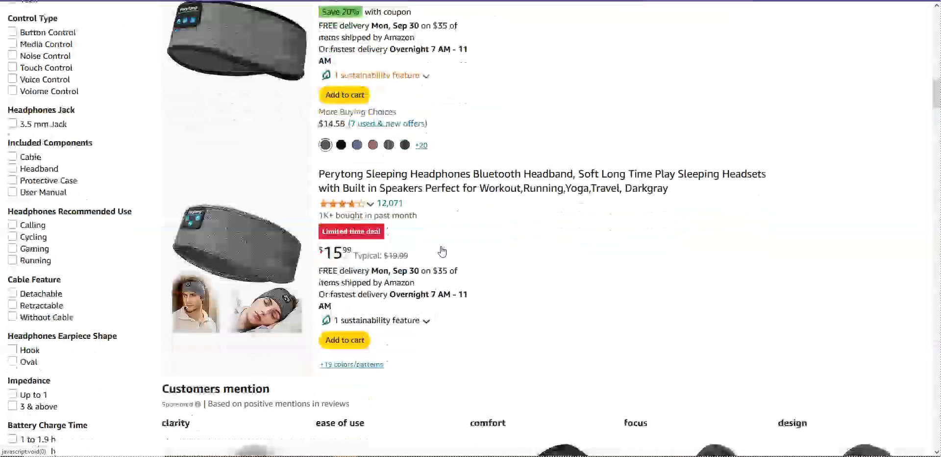
scroll(442, 251, down, 5)
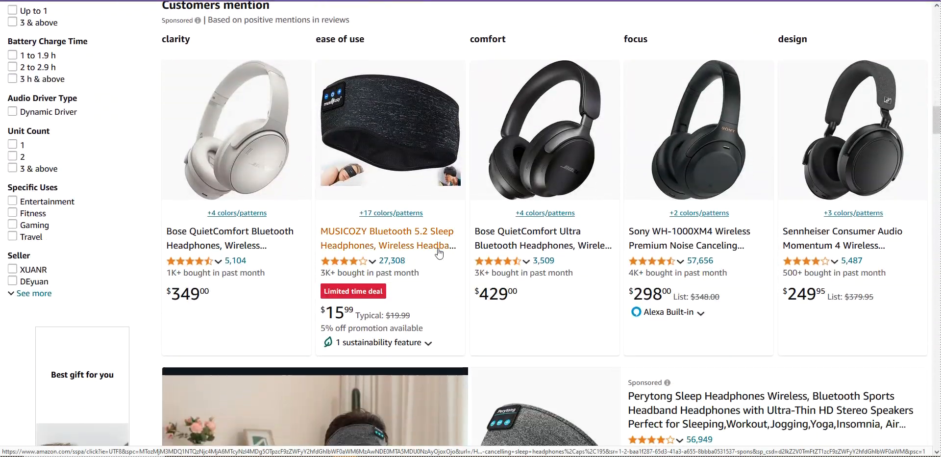
scroll(593, 232, down, 6)
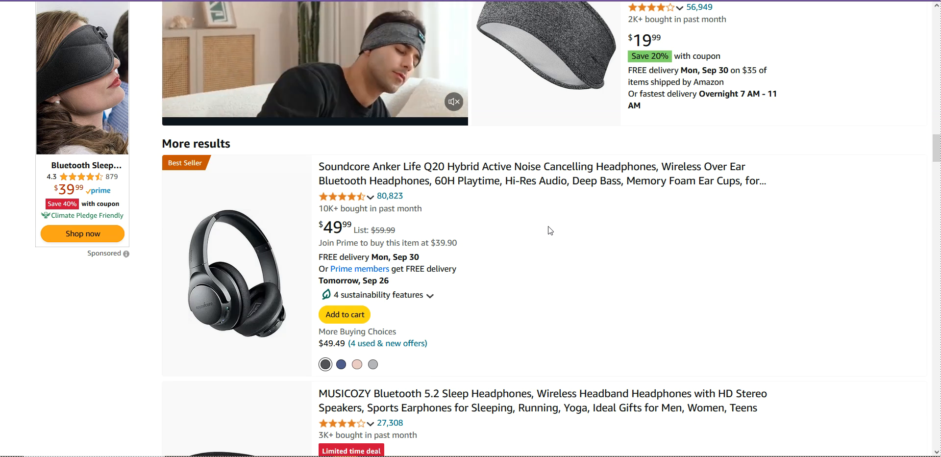
scroll(583, 229, down, 2)
scroll(583, 230, down, 3)
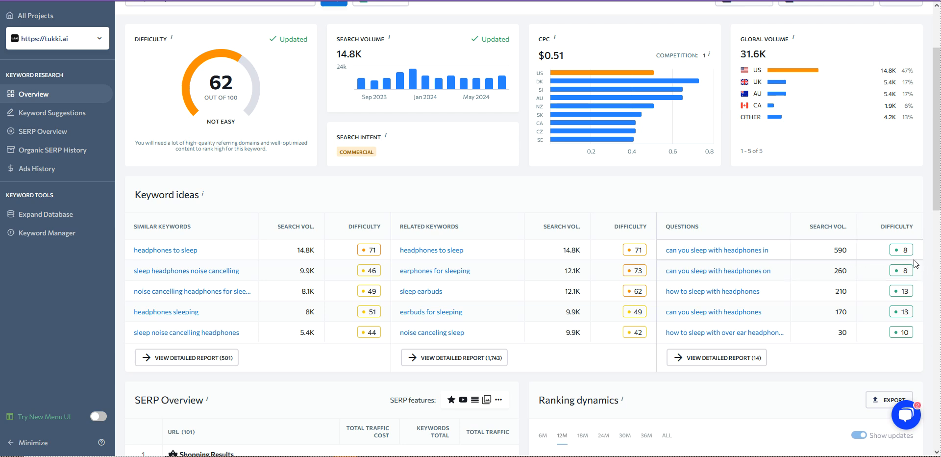
Return to ChatGPT and read the niche suggestions from portable air purifiers to cold plunge therapy tubs.
click(19, 183)
scroll(351, 158, up, 1)
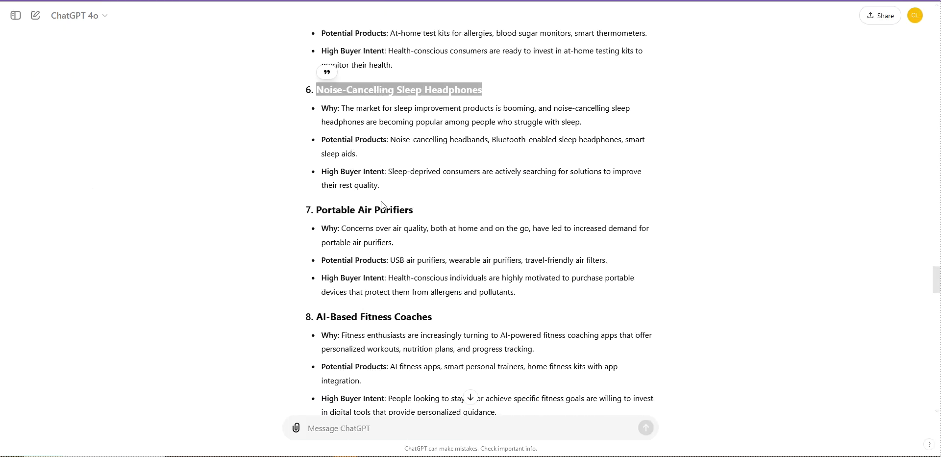
scroll(382, 200, down, 1)
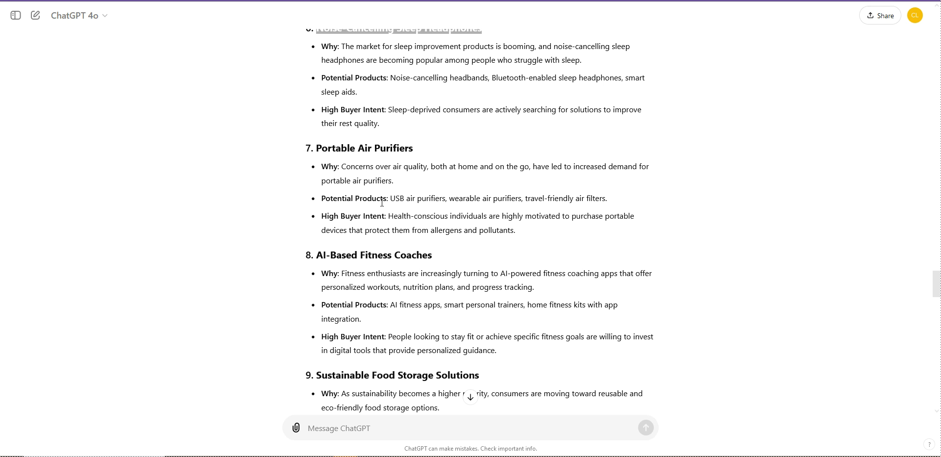
scroll(192, 158, down, 6)
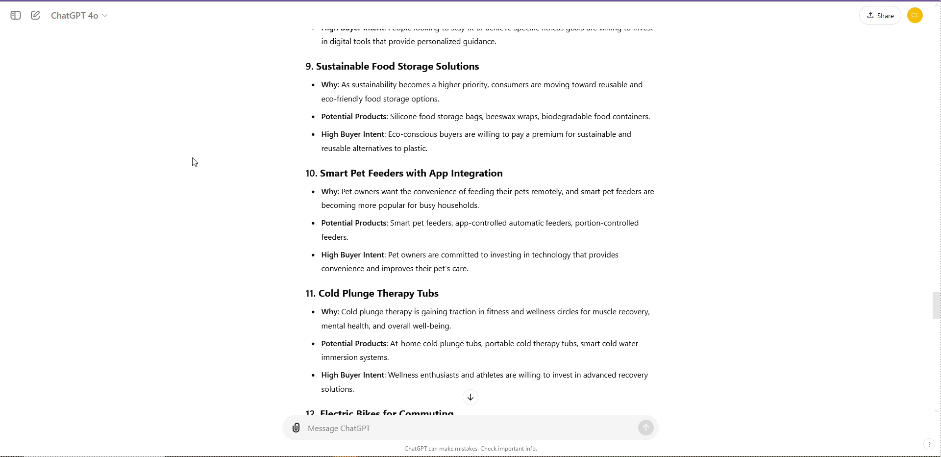
scroll(292, 193, down, 2)
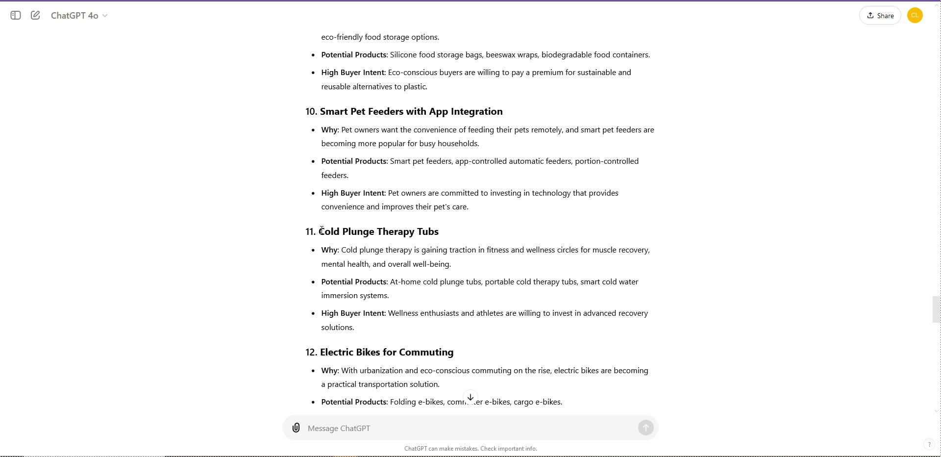
Select the niche name "Cold Plunge Therapy Tubs" and review its Amazon results, comparing prices, ratings and recent purchases.
drag(320, 230, 443, 228)
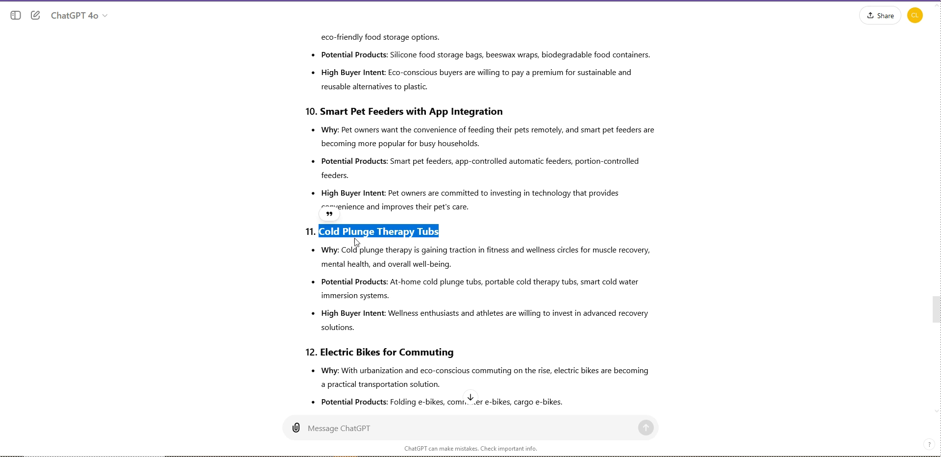
click(24, 186)
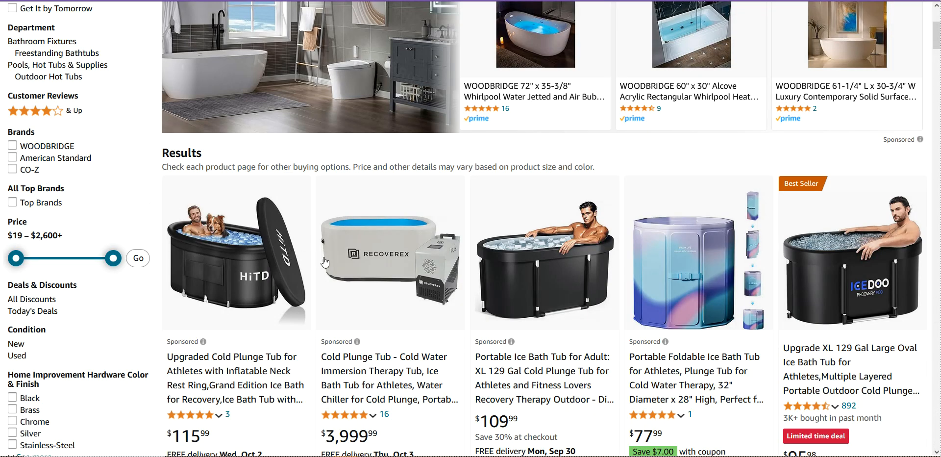
scroll(319, 256, down, 1)
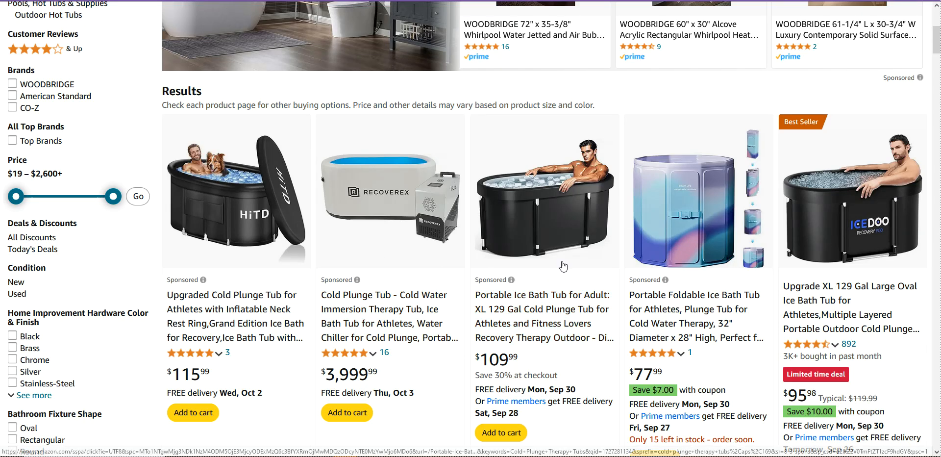
scroll(563, 266, down, 1)
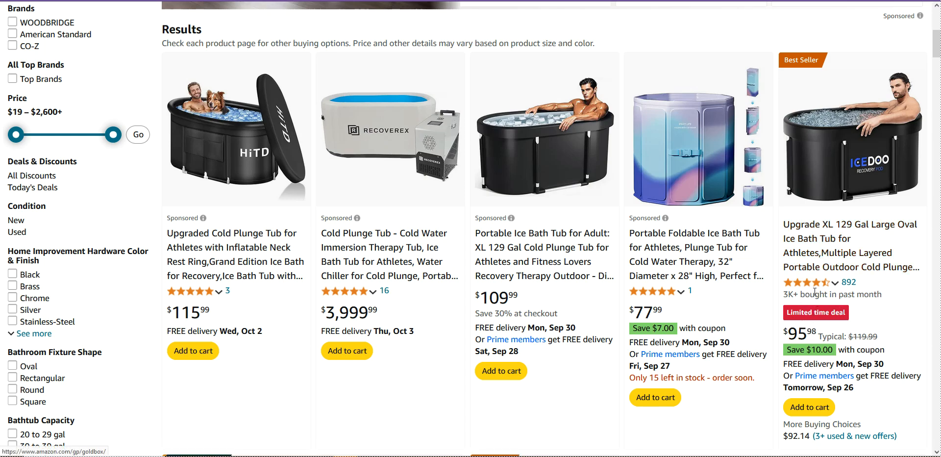
scroll(815, 292, down, 6)
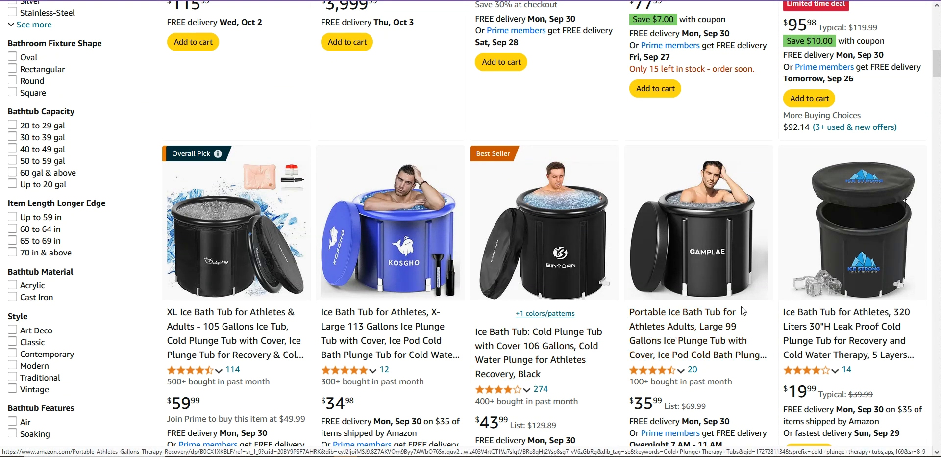
scroll(742, 311, down, 6)
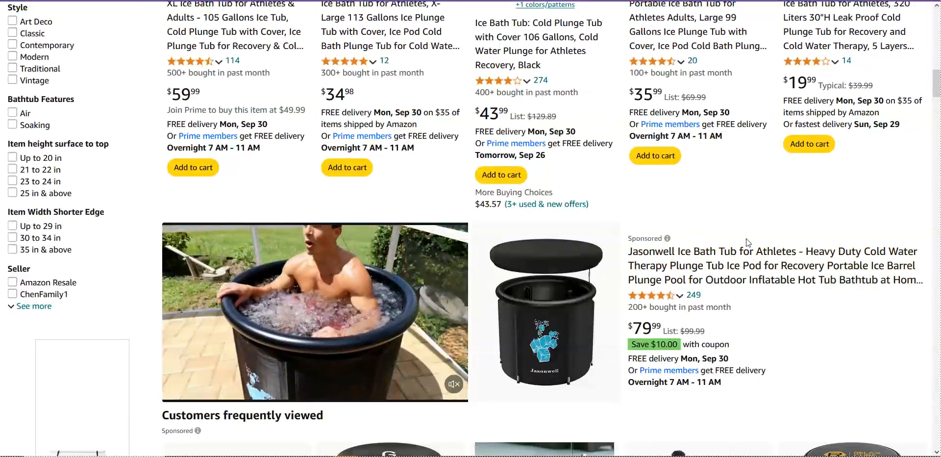
scroll(746, 238, up, 4)
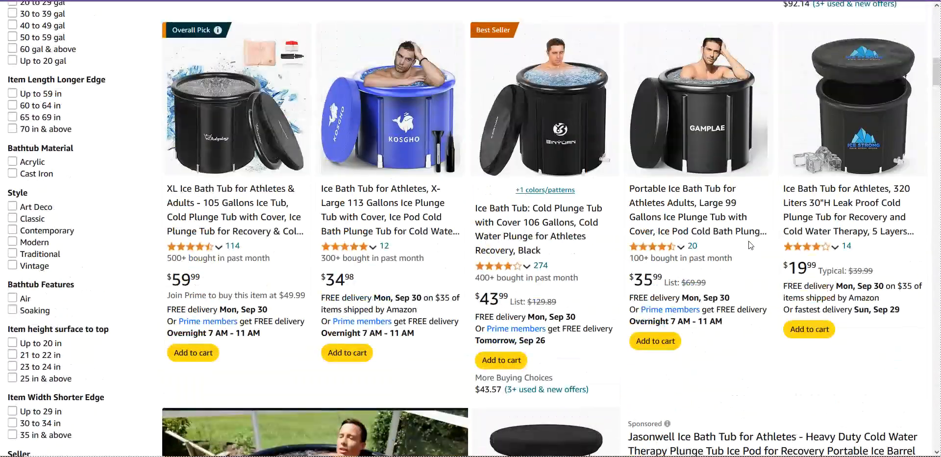
scroll(191, 188, up, 3)
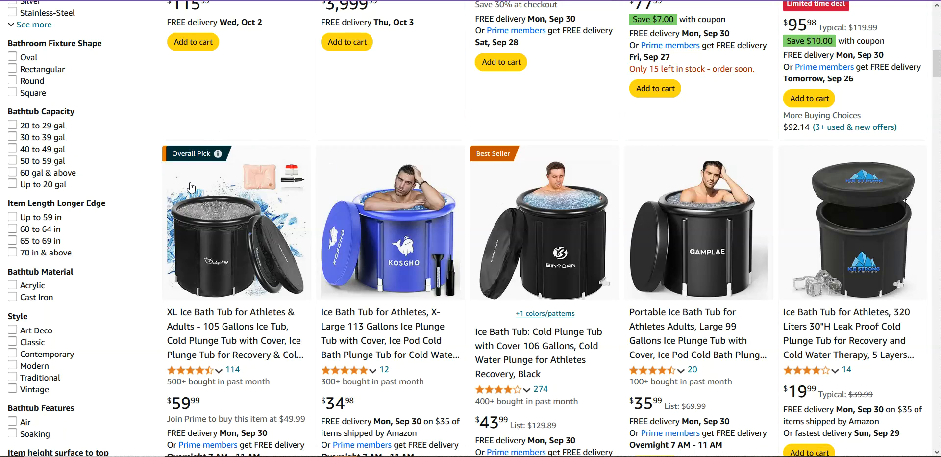
Return to ChatGPT and read the remaining high-buyer-intent niches, from electric bikes for commuting to DIY solar energy kits.
key(ctrl+shift+Tab)
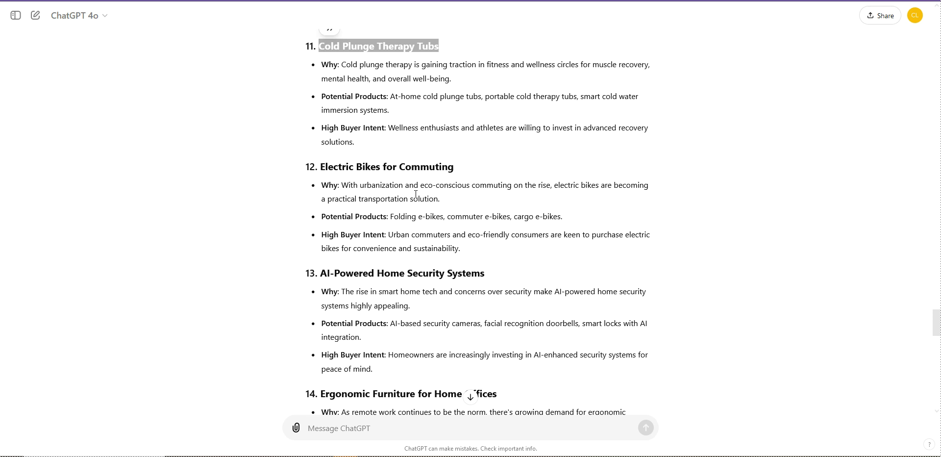
scroll(461, 231, down, 2)
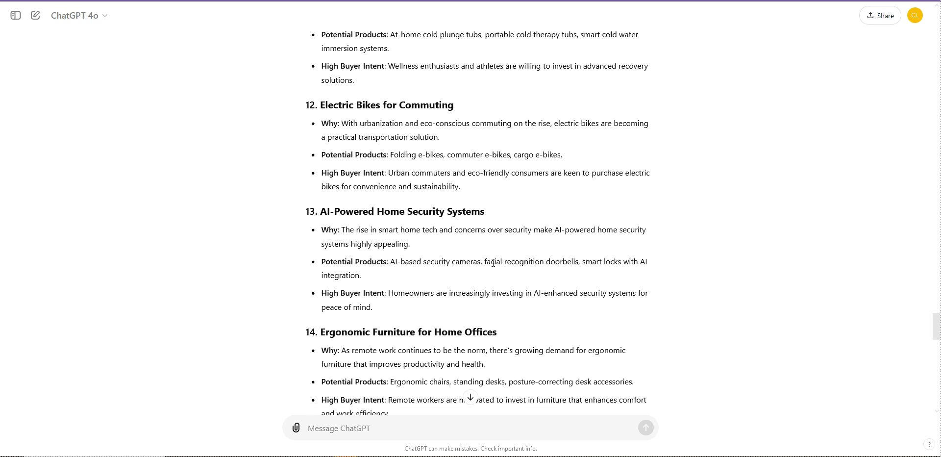
scroll(490, 259, down, 4)
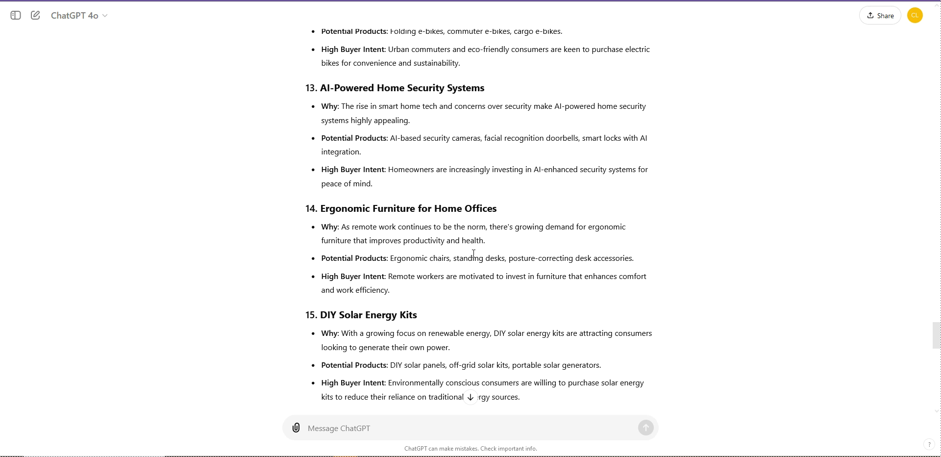
scroll(534, 329, down, 1)
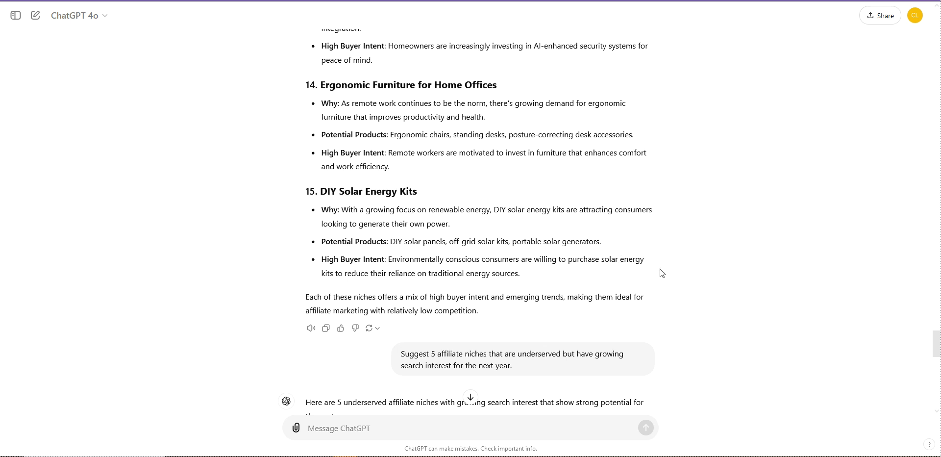
Review the prompt for 5 underserved affiliate niches and read its answers, from smart home gym equipment to personalized skincare tech.
scroll(662, 274, down, 3)
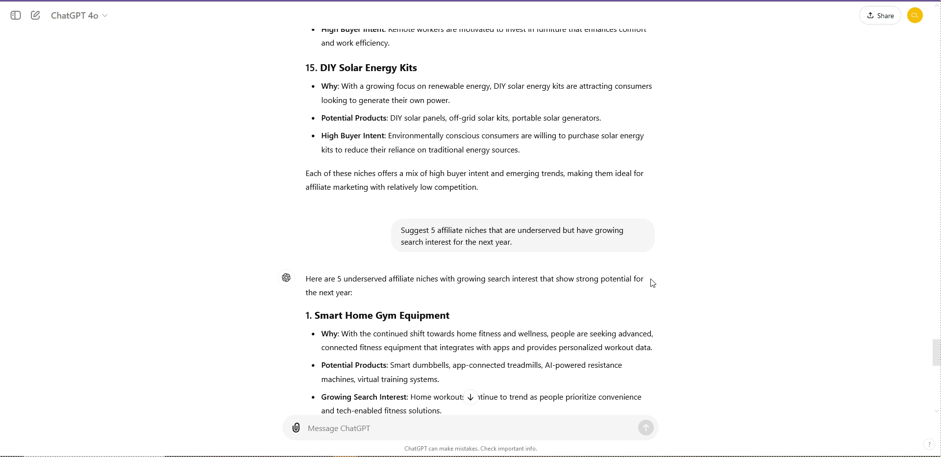
scroll(651, 267, down, 2)
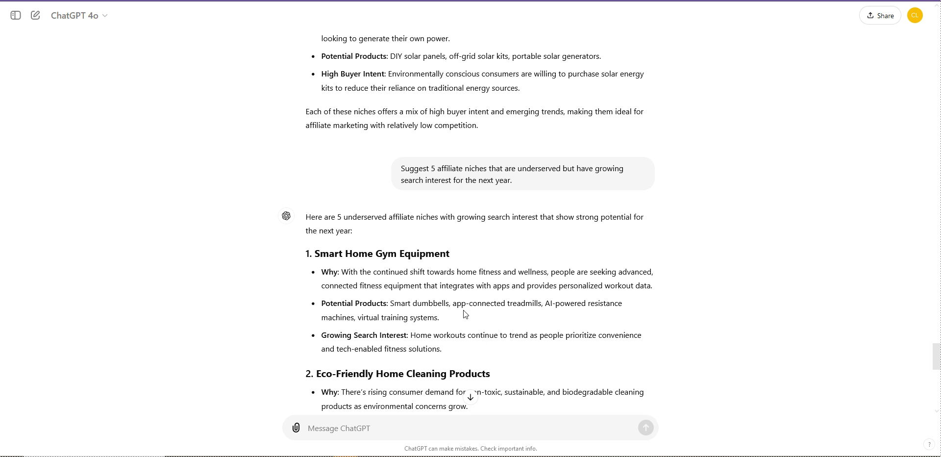
scroll(463, 310, down, 3)
scroll(461, 169, down, 3)
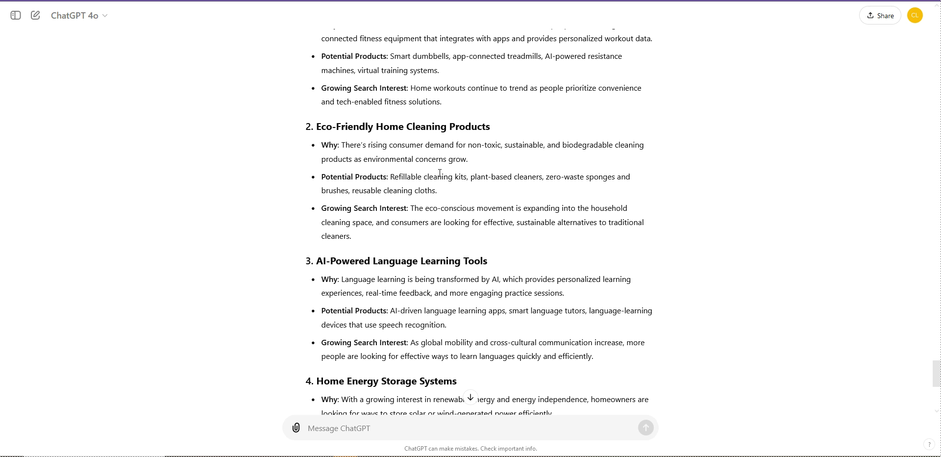
scroll(488, 250, down, 2)
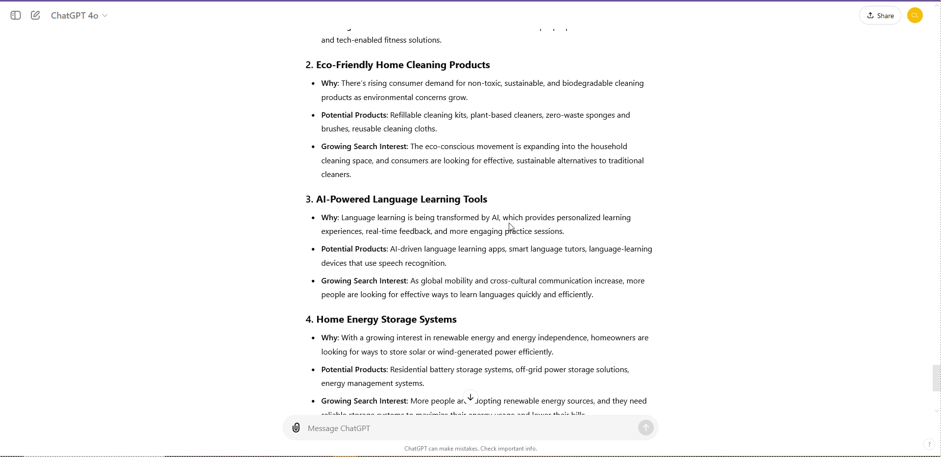
scroll(543, 317, down, 1)
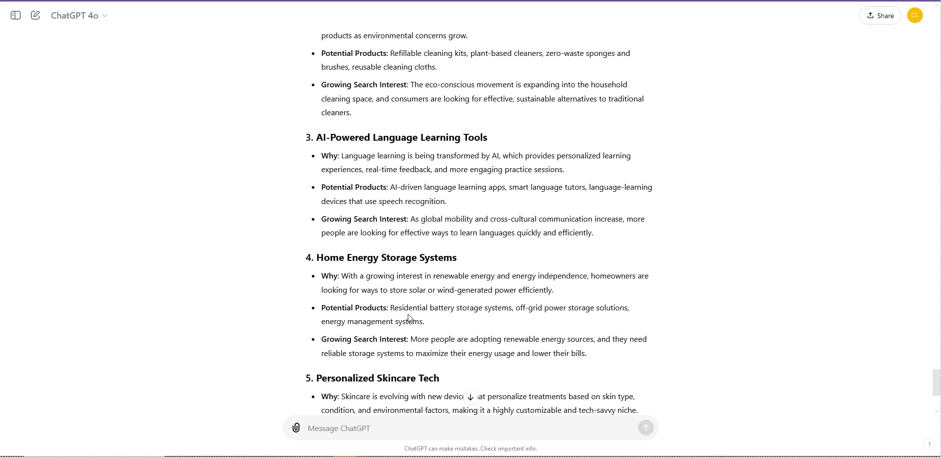
scroll(409, 318, down, 3)
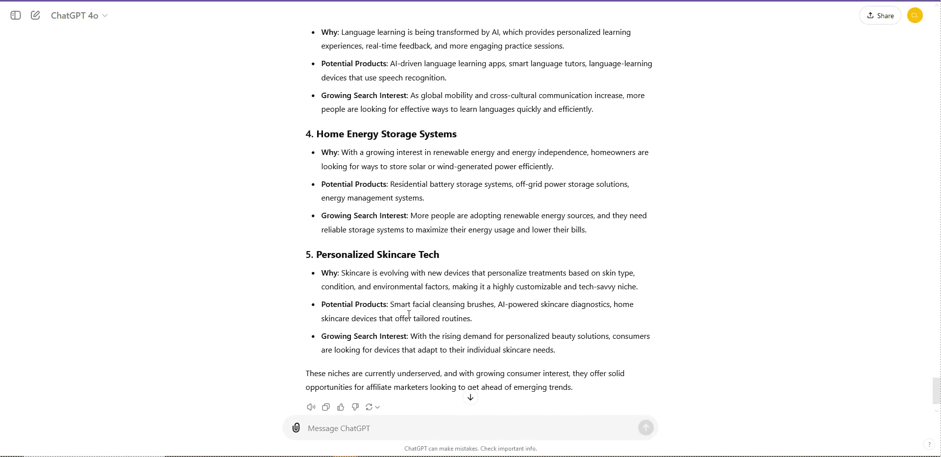